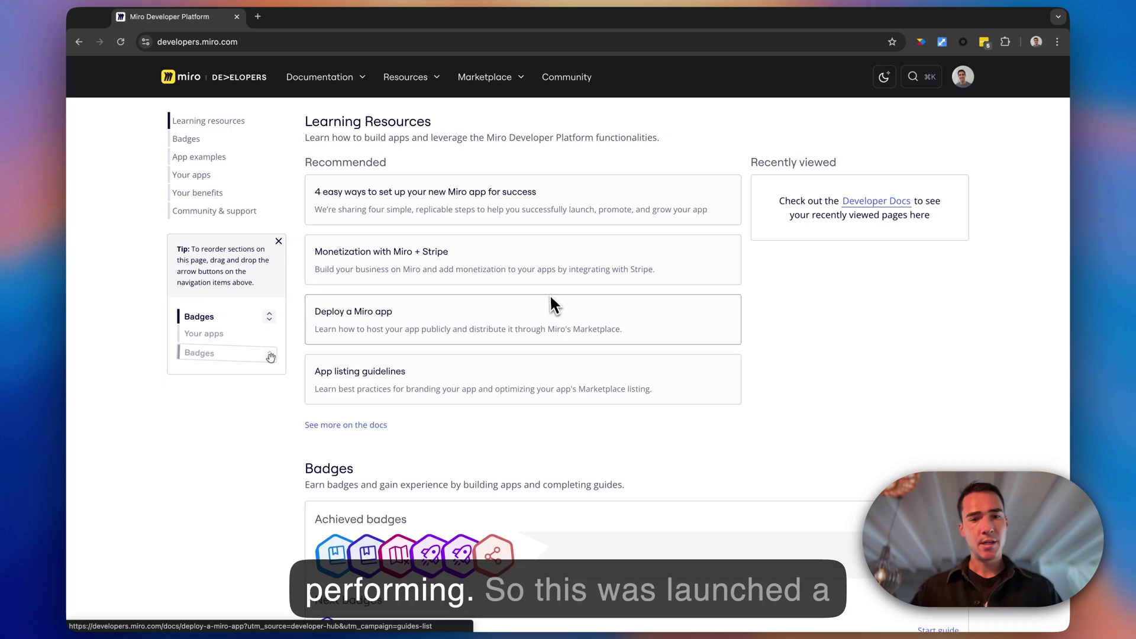
# Scroll down the Developer Hub to the Your apps table with the published Webhook manager row.
pyautogui.scroll(-1, 568, 350)
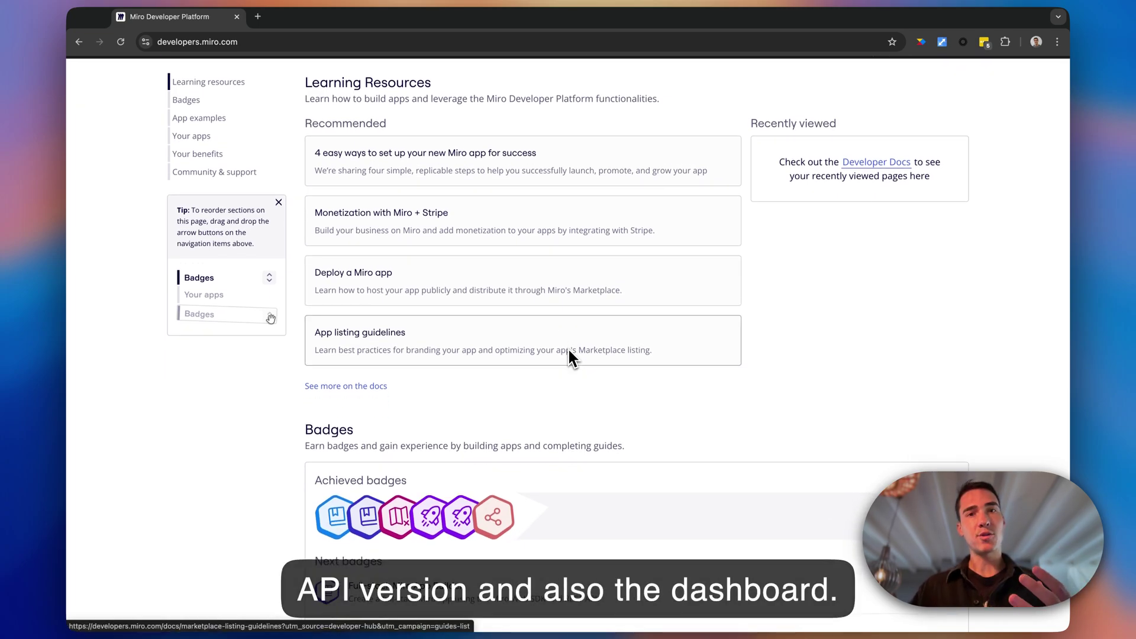
pyautogui.scroll(-10, 569, 357)
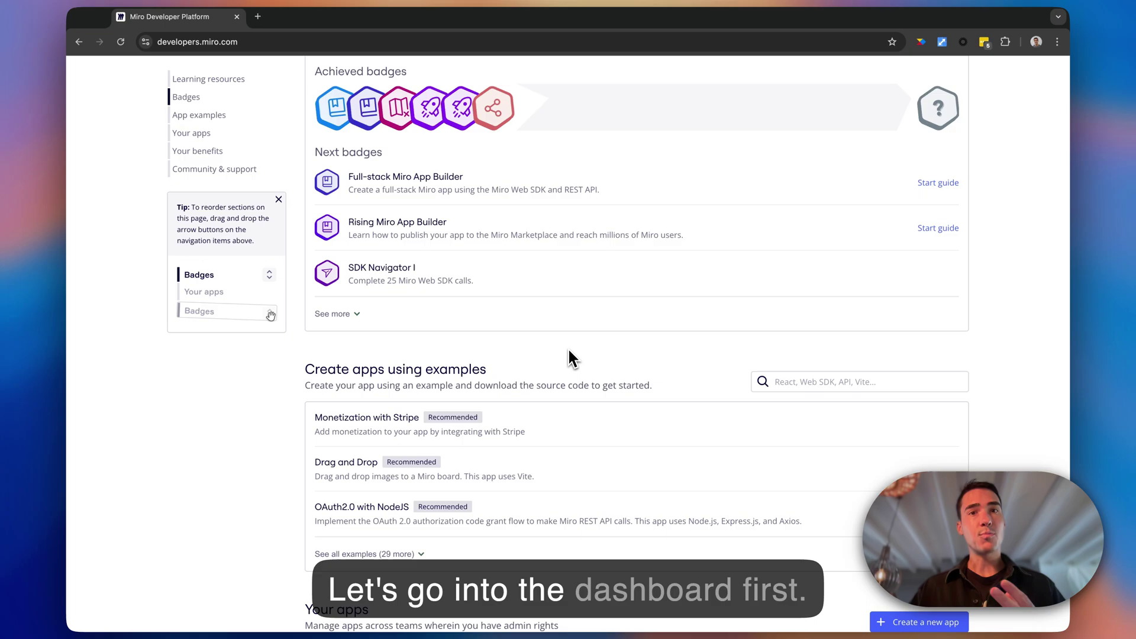
pyautogui.scroll(-9, 569, 357)
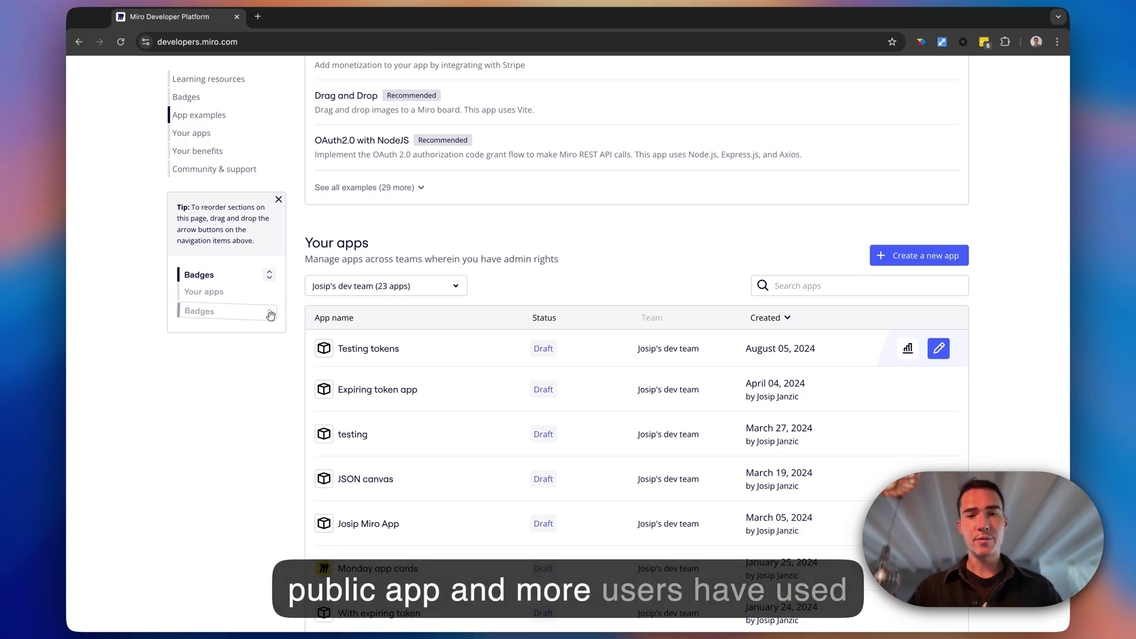
pyautogui.scroll(-10, 271, 315)
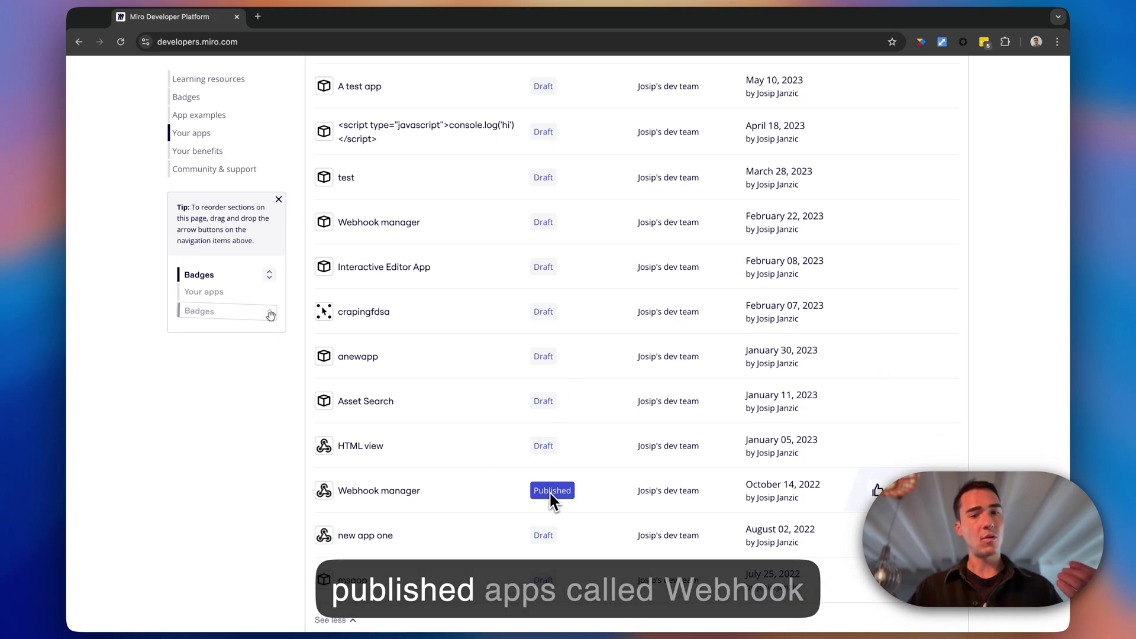
pyautogui.scroll(-4, 595, 497)
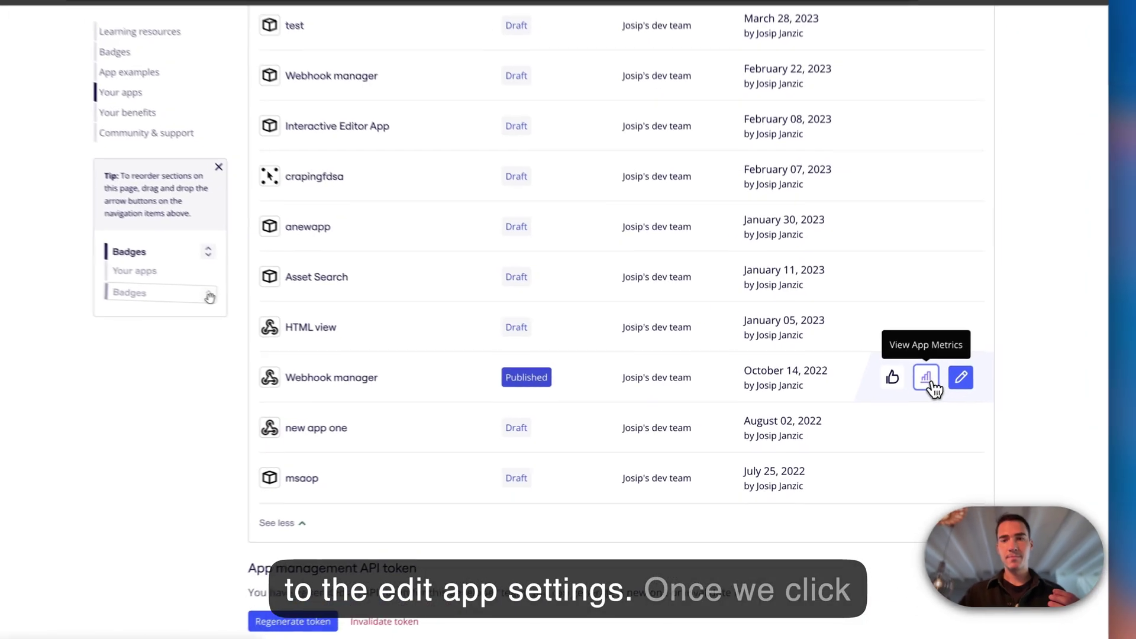
# Open View App Metrics for Webhook manager, showing 592 installations and 295 org usage.
pyautogui.click(907, 386)
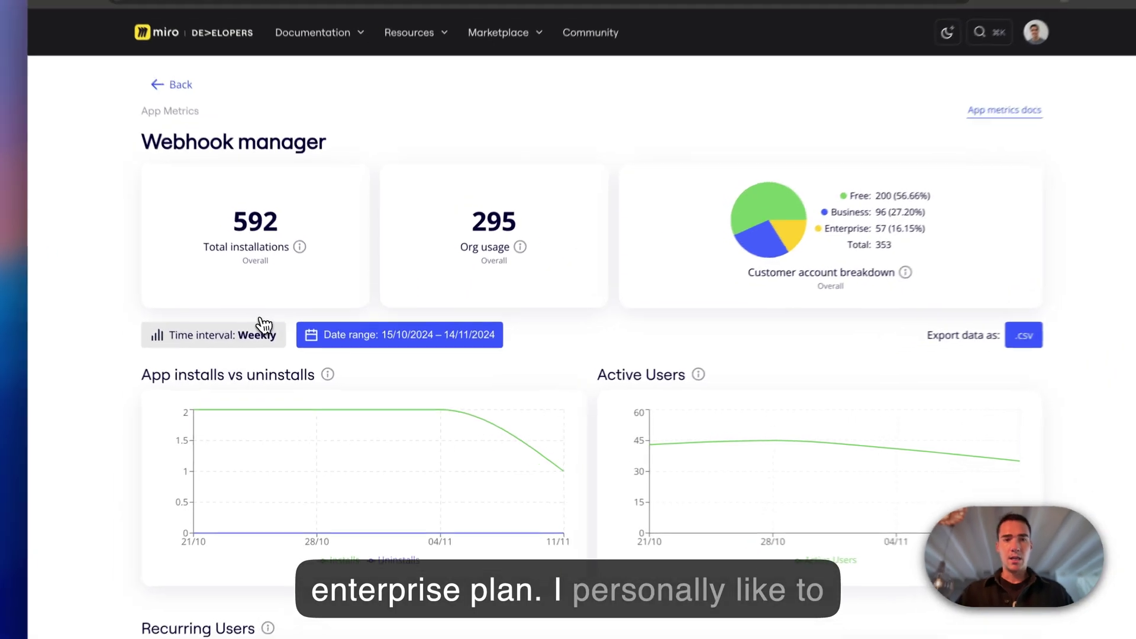
# Set the charts to a Monthly interval for 01/01/2022–14/11/2024 and read installs, active and recurring users.
pyautogui.click(246, 348)
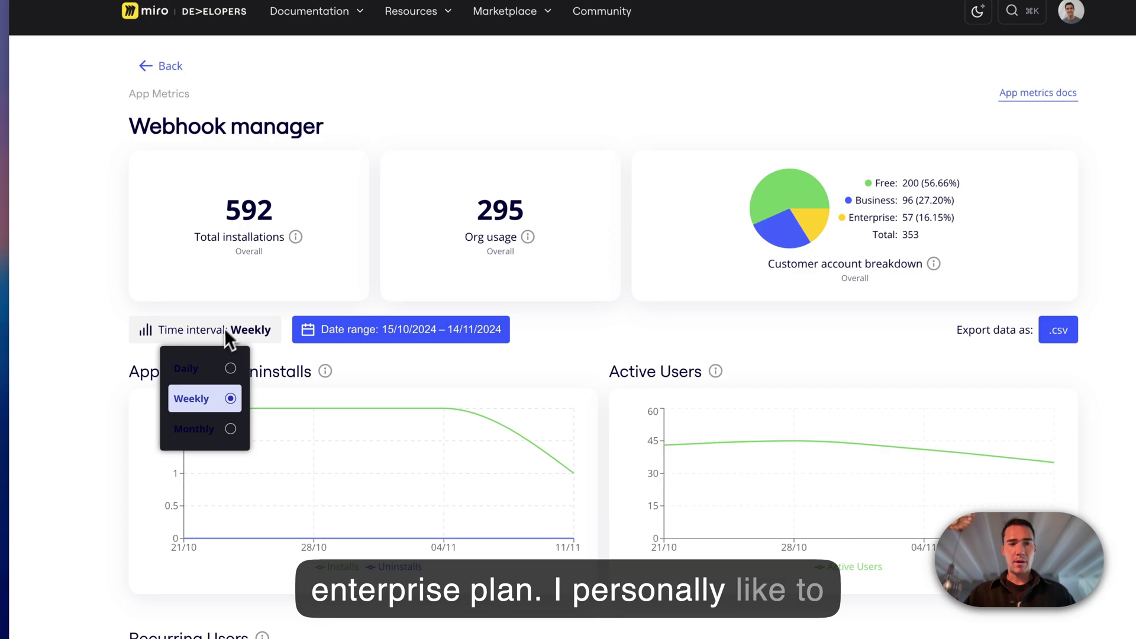
pyautogui.click(228, 427)
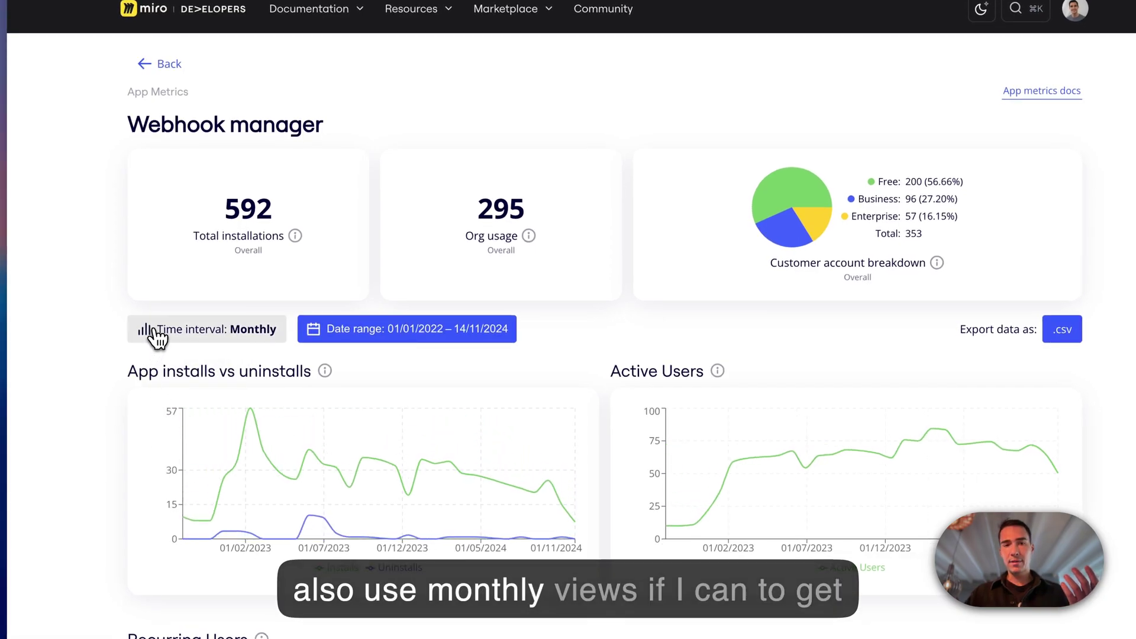
pyautogui.scroll(-1, 159, 332)
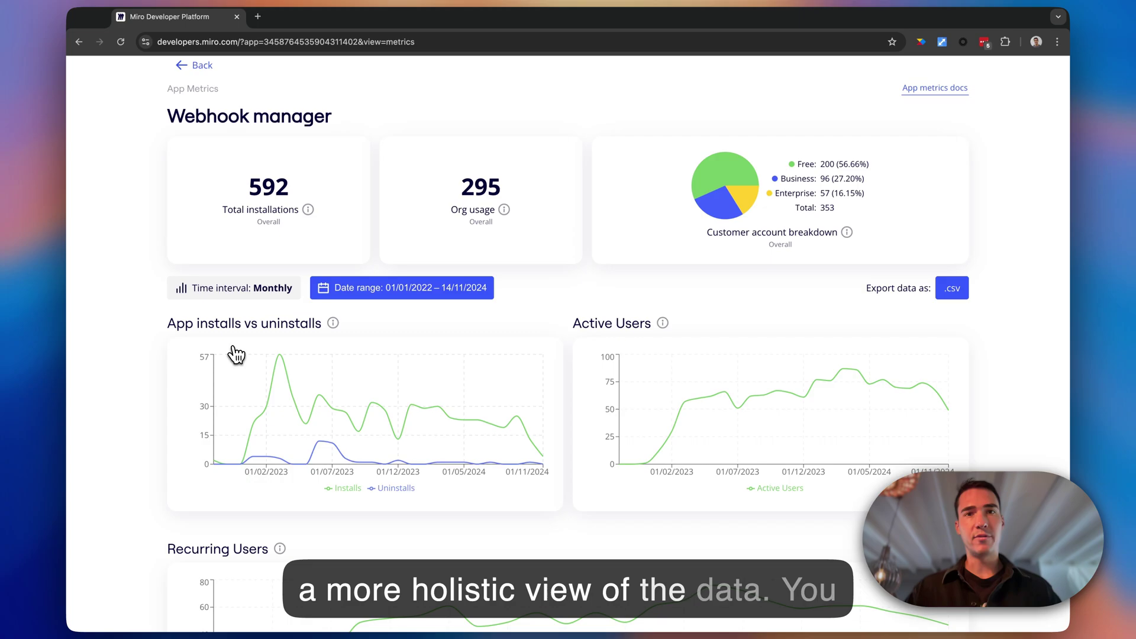
pyautogui.moveTo(273, 362)
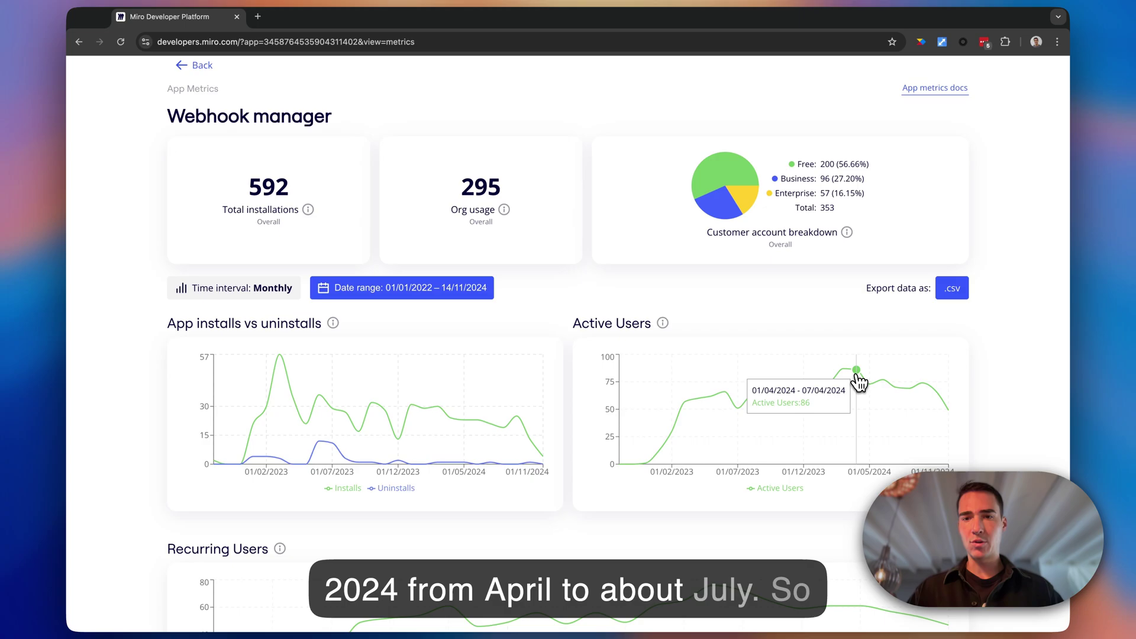
pyautogui.scroll(-1, 881, 373)
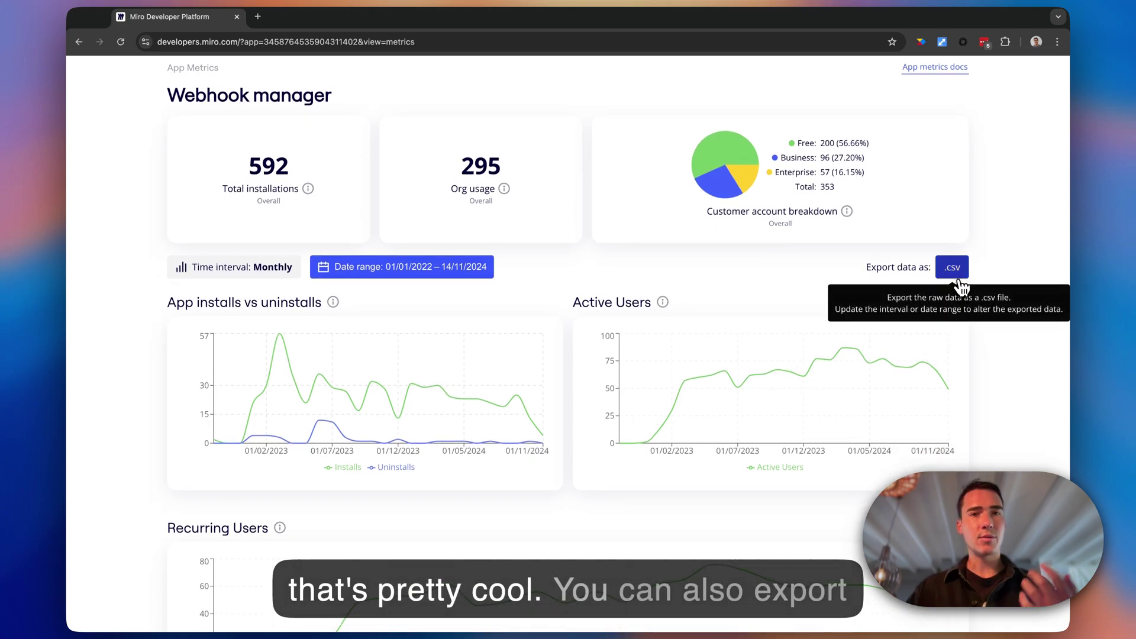
pyautogui.scroll(-5, 840, 264)
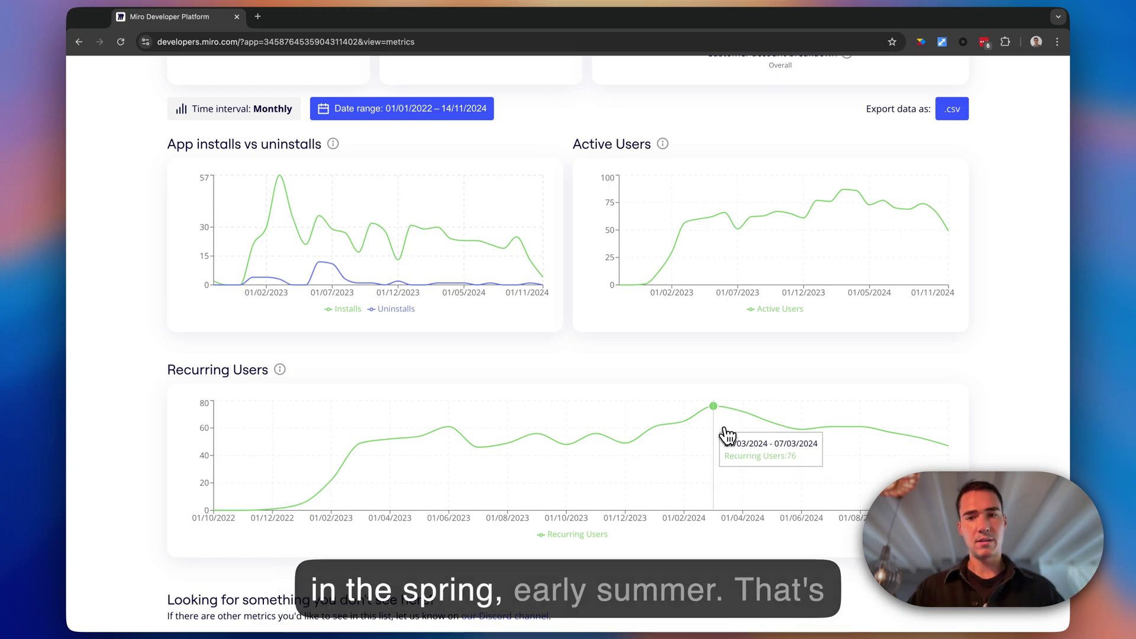
pyautogui.scroll(3, 750, 391)
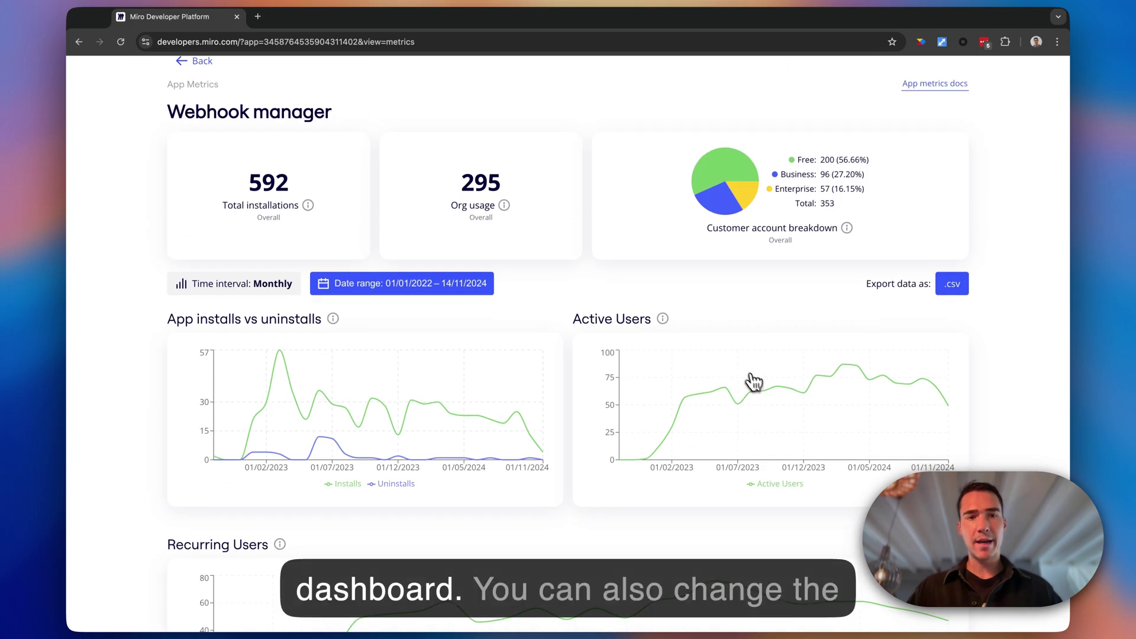
pyautogui.click(394, 286)
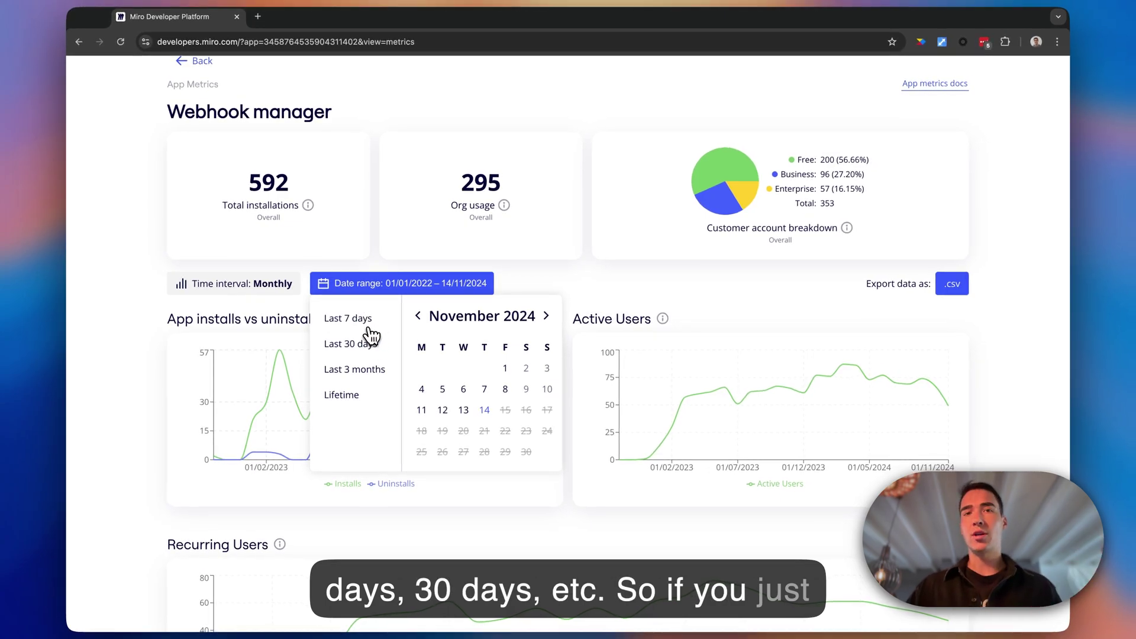
pyautogui.click(368, 326)
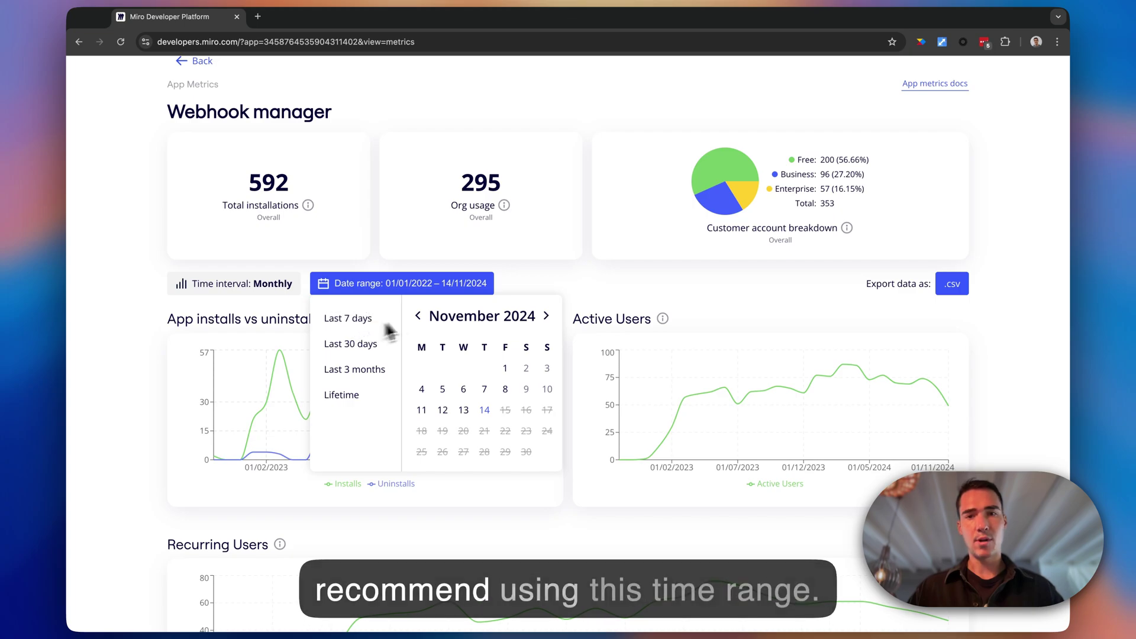
pyautogui.click(686, 292)
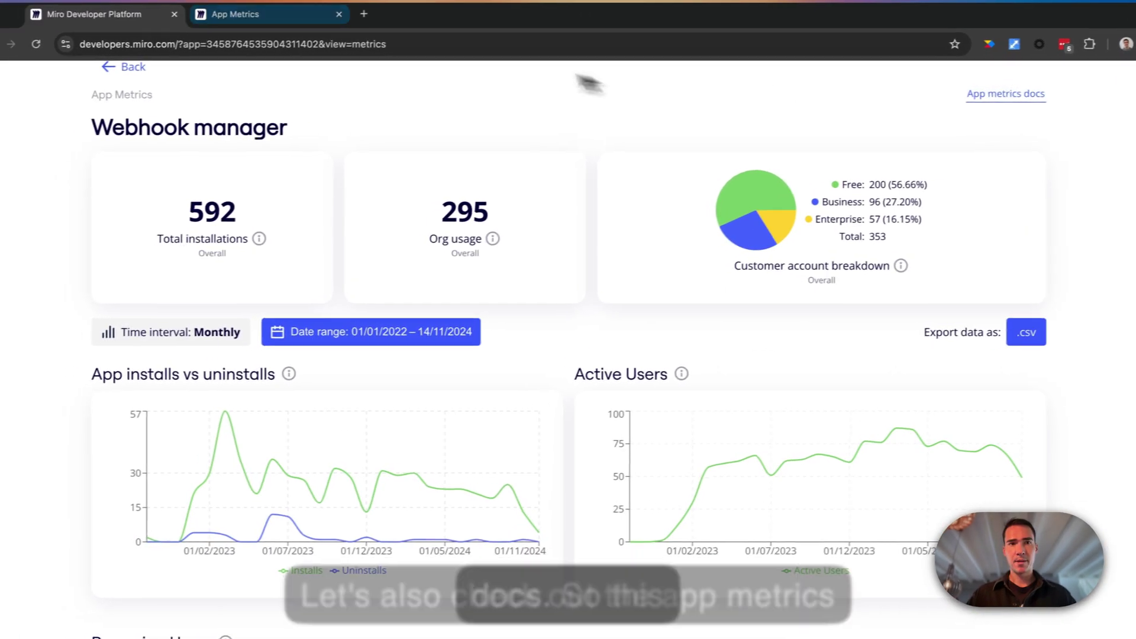
# Open the App metrics docs and scroll to the Accessing the app metrics dashboard section.
pyautogui.click(985, 99)
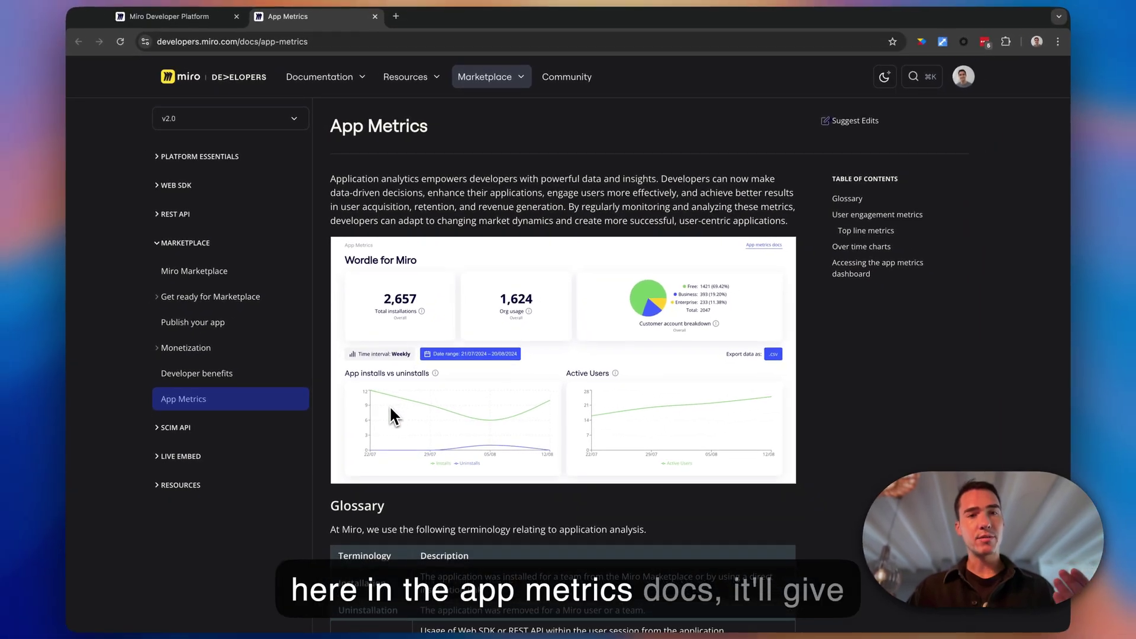
pyautogui.scroll(-5, 389, 407)
pyautogui.scroll(-3, 392, 456)
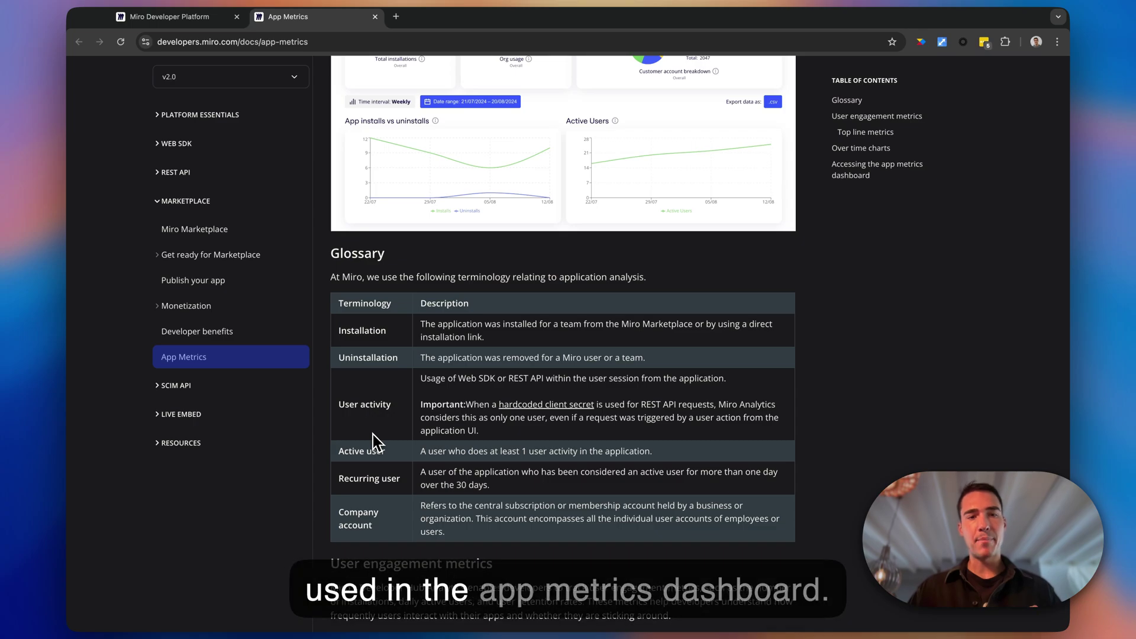
pyautogui.scroll(-12, 373, 434)
pyautogui.scroll(-14, 373, 434)
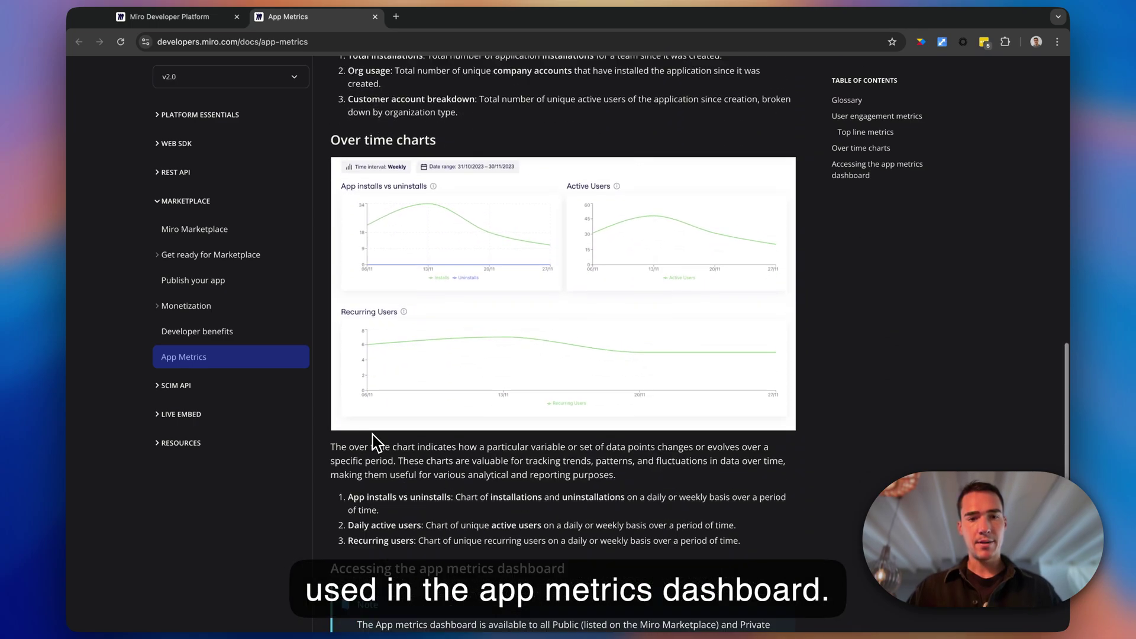
pyautogui.scroll(-1, 374, 442)
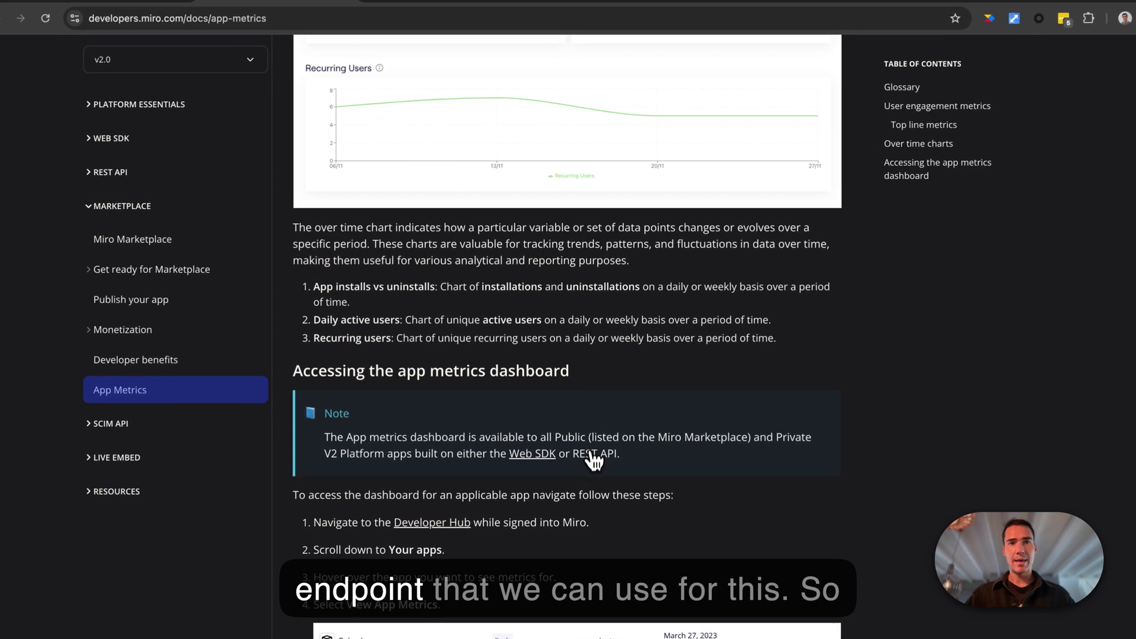
# Follow the REST API link into a new tab and scroll the sidebar to App metrics (experimental).
pyautogui.keyDown('super'); pyautogui.click(585, 418); pyautogui.keyUp('super')
pyautogui.click(445, 21)
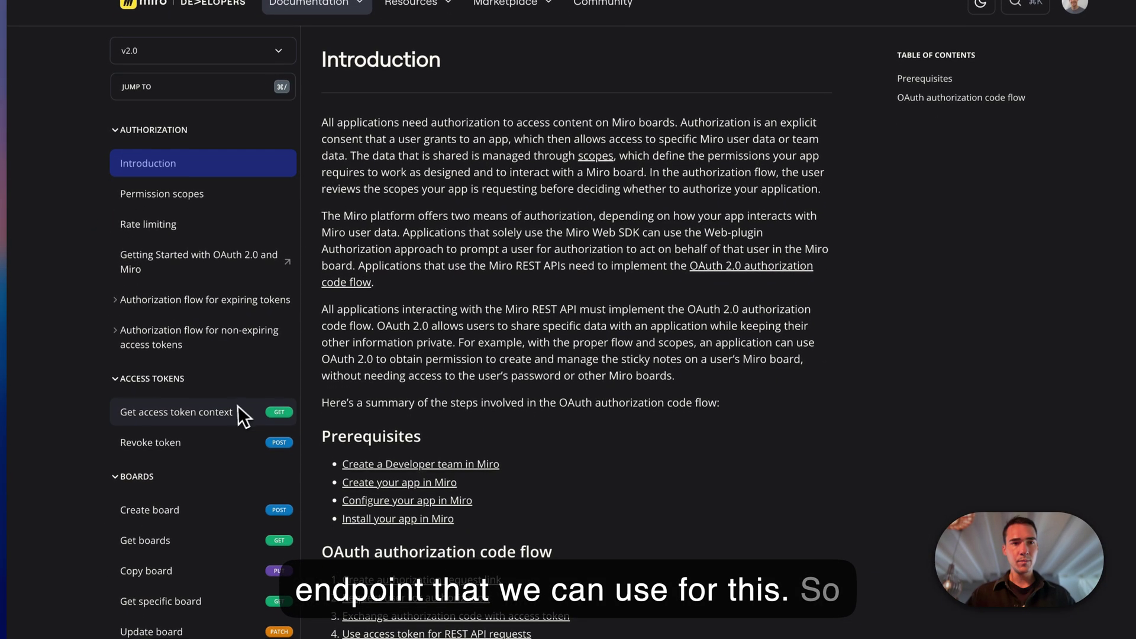
pyautogui.scroll(-20, 238, 406)
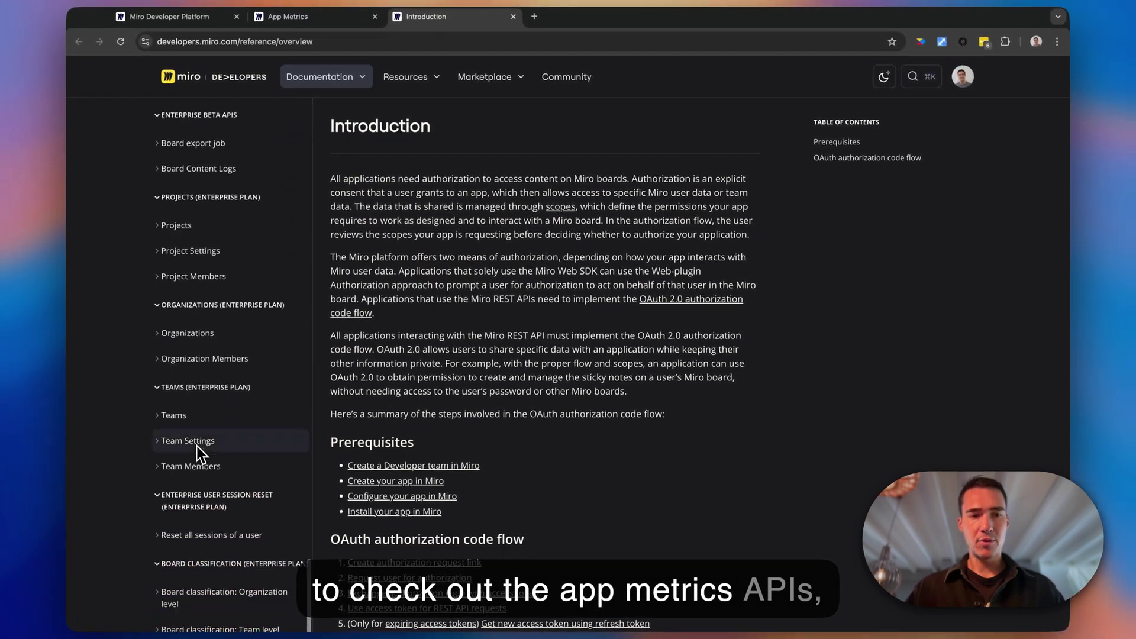
pyautogui.scroll(-3, 198, 455)
# Open Get app metrics, then Get total app metrics, and return to the Webhook manager dashboard.
pyautogui.click(193, 580)
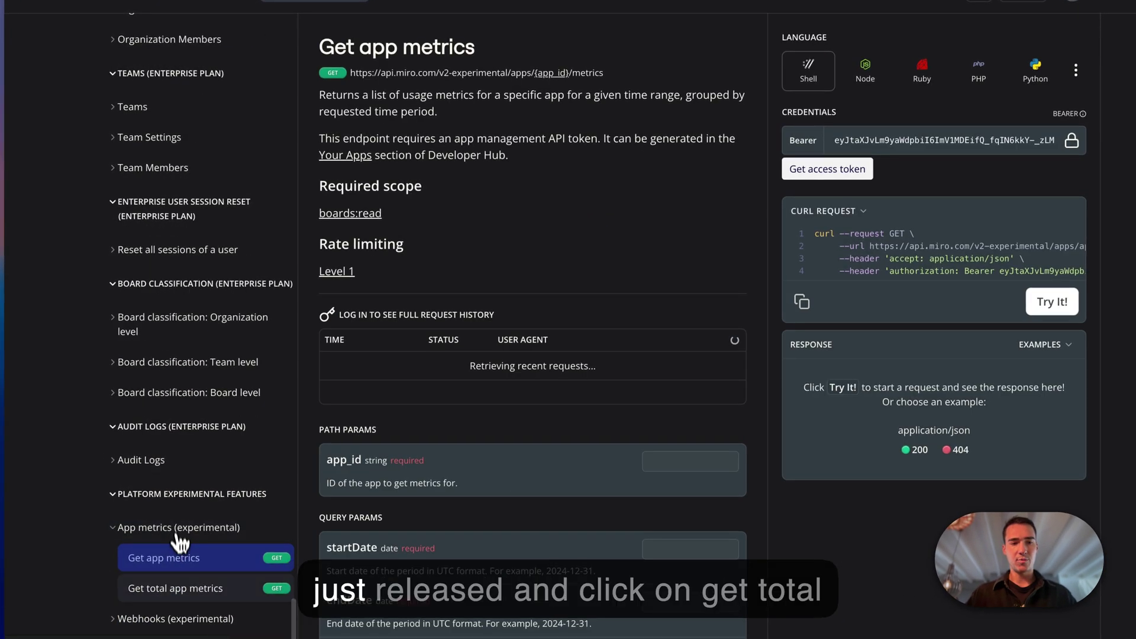
pyautogui.click(165, 602)
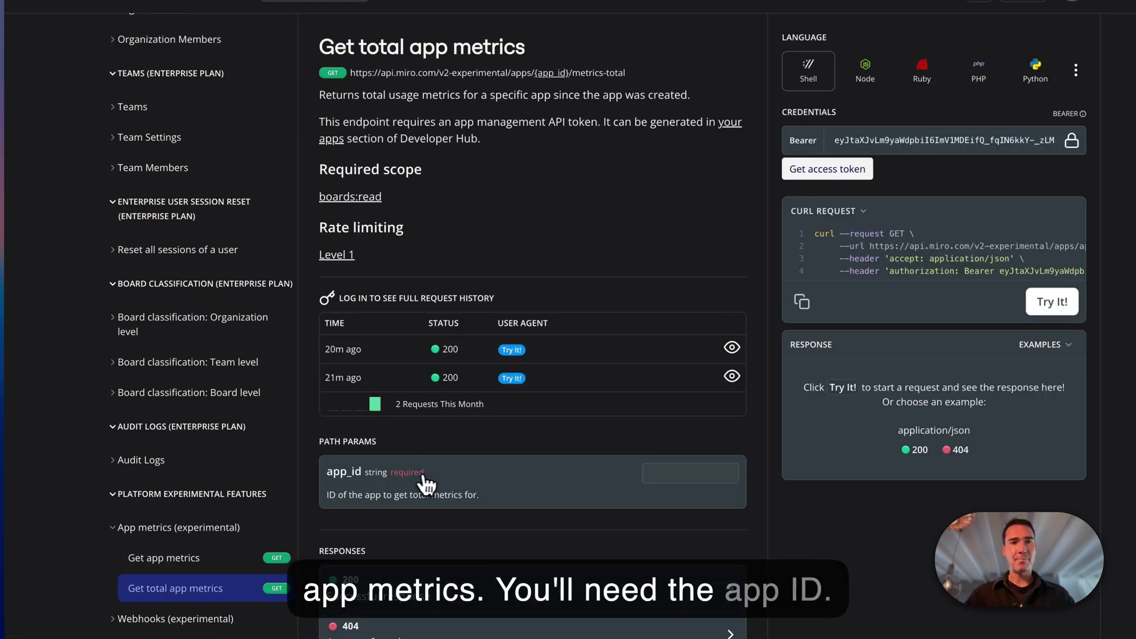
pyautogui.click(239, 9)
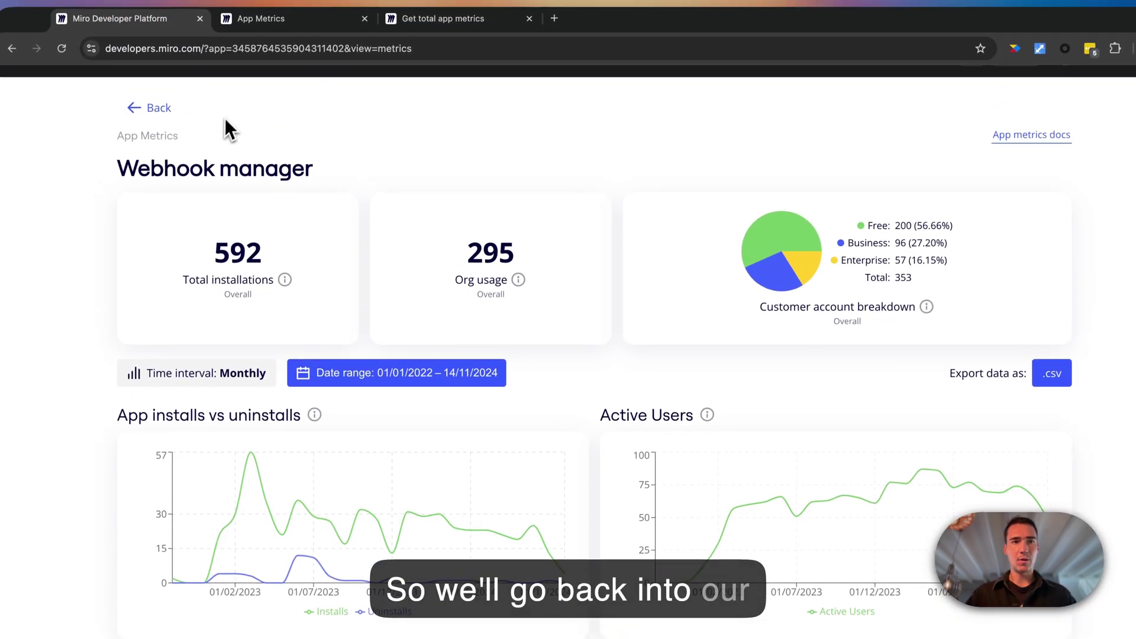
# Load developers.miro.com and scroll to the Your apps list.
pyautogui.click(203, 49)
pyautogui.write('deve')
pyautogui.press('Return')
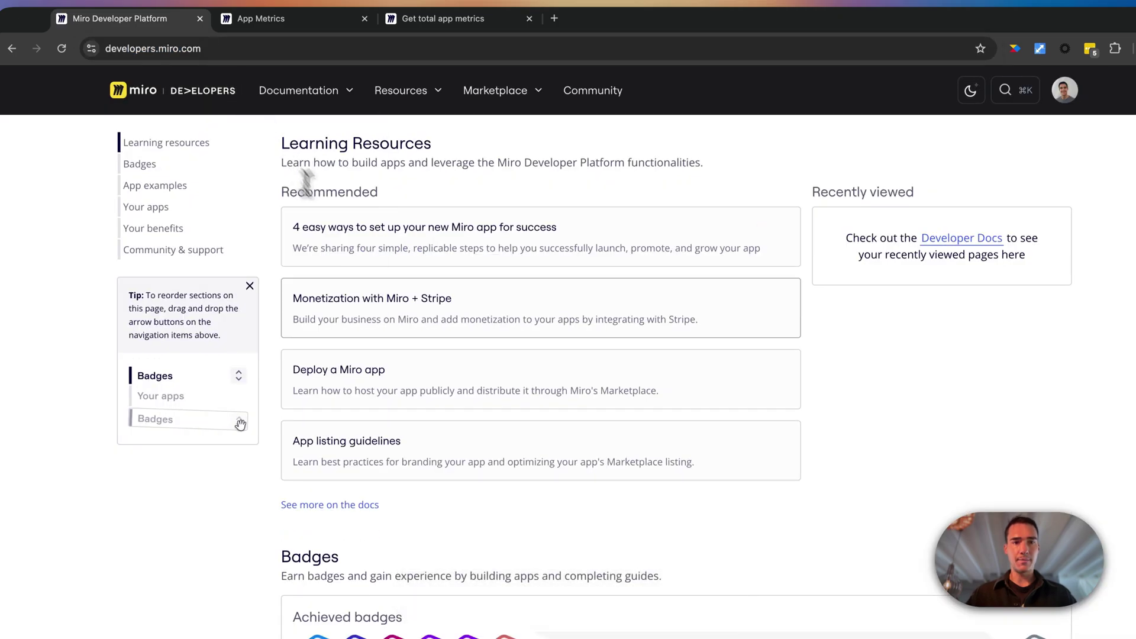
pyautogui.scroll(-20, 715, 266)
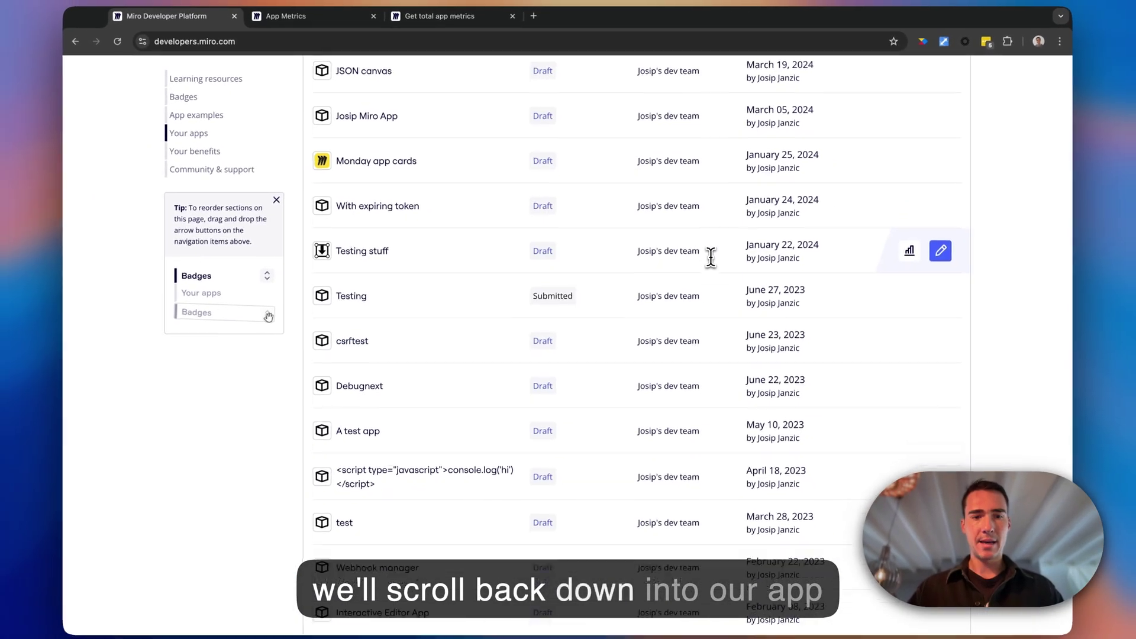
pyautogui.scroll(-8, 710, 256)
pyautogui.scroll(2, 707, 256)
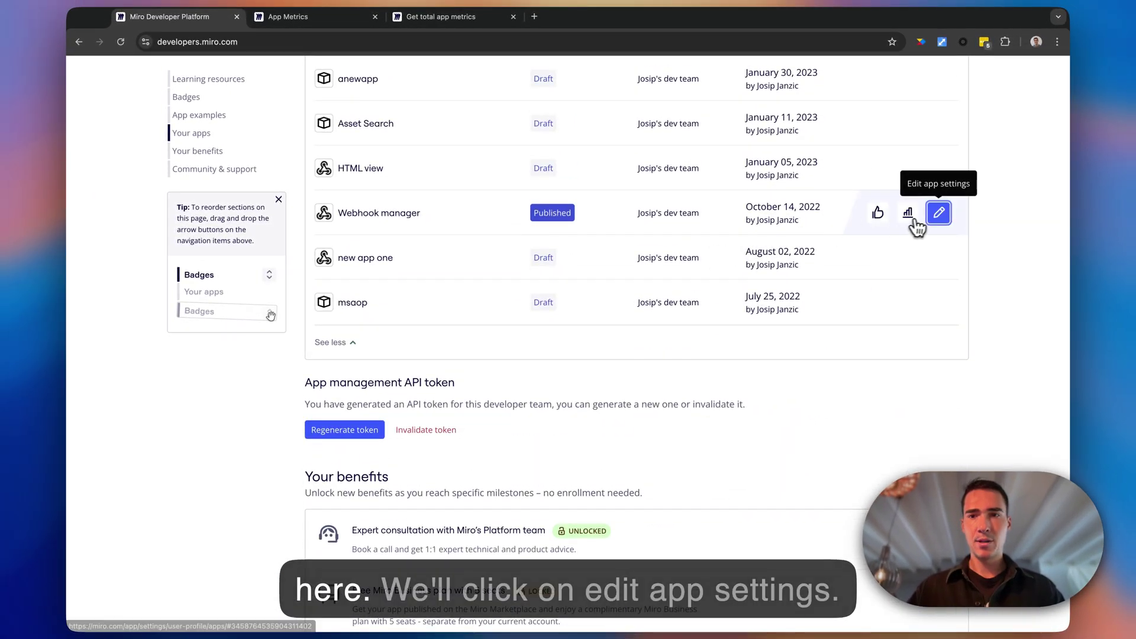
# Open Webhook manager's app settings, copy the app ID from the URL, and return to the reference.
pyautogui.click(939, 212)
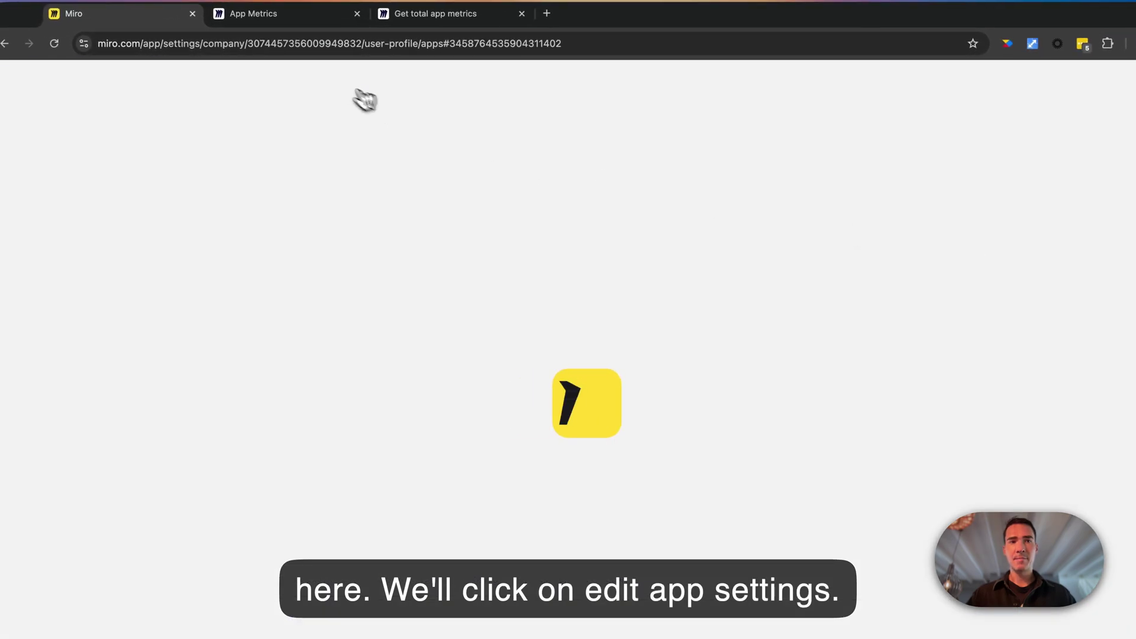
pyautogui.click(293, 45)
pyautogui.doubleClick(285, 45)
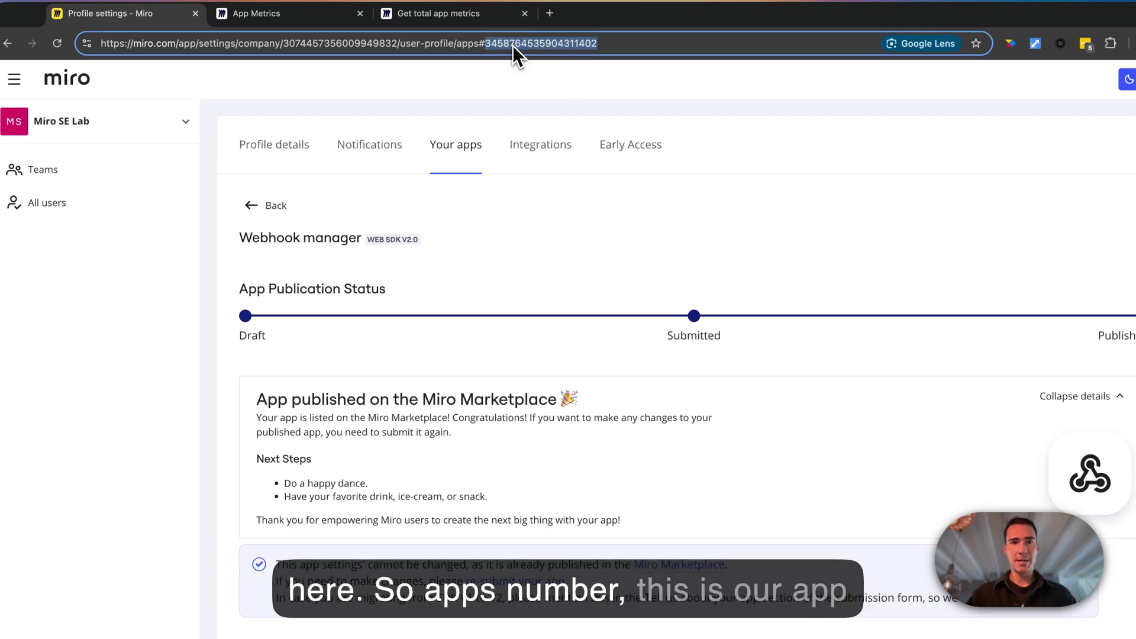
pyautogui.click(409, 19)
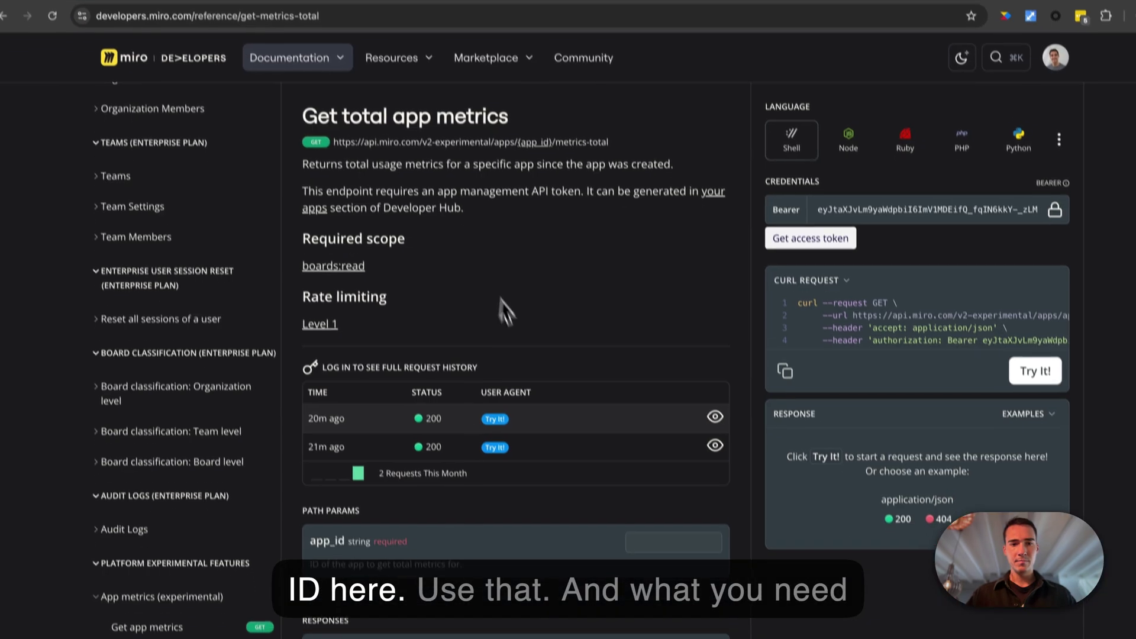
# Paste the Webhook manager app ID into app_id and follow the 'your apps' link to the developer hub.
pyautogui.click(678, 570)
pyautogui.hotkey('ctrl', 'v')
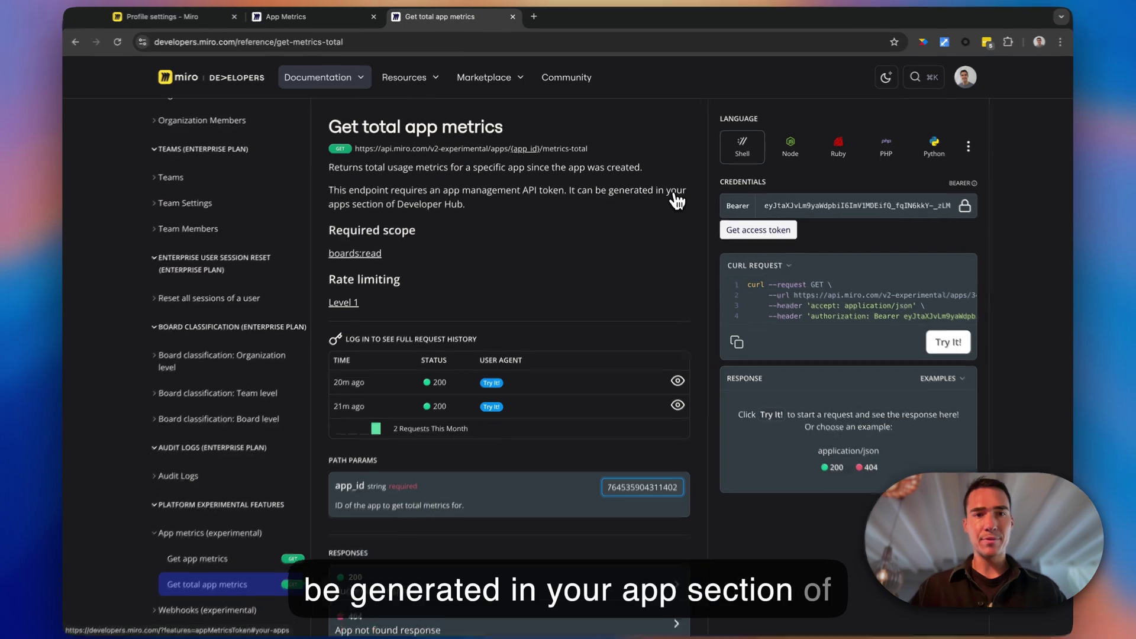
pyautogui.keyDown('super'); pyautogui.click(677, 201); pyautogui.keyUp('super')
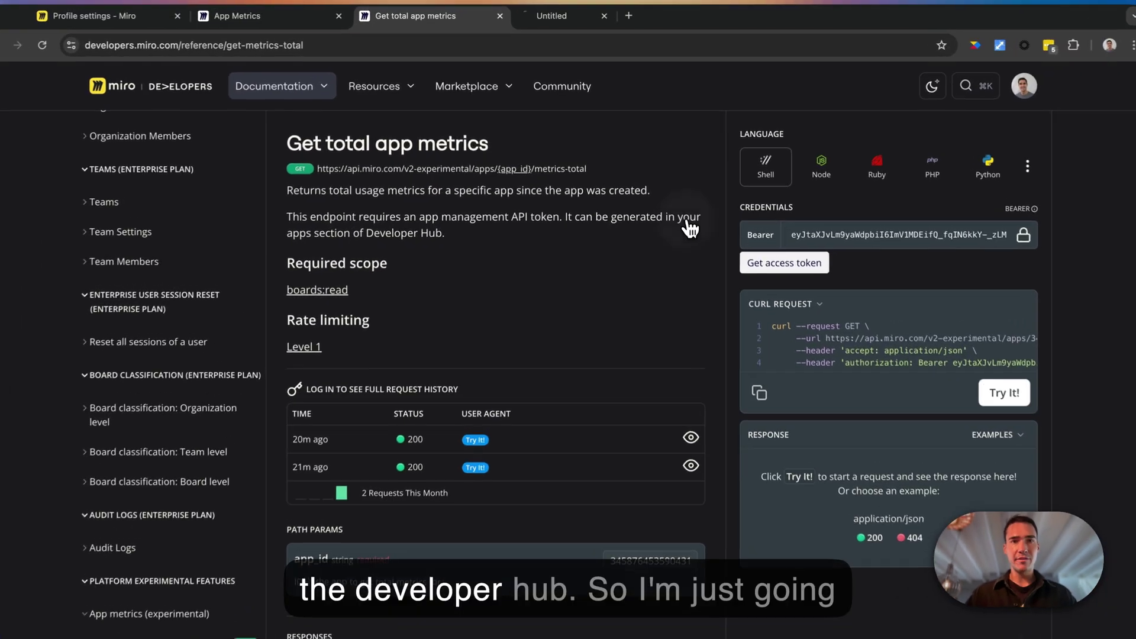
pyautogui.click(592, 20)
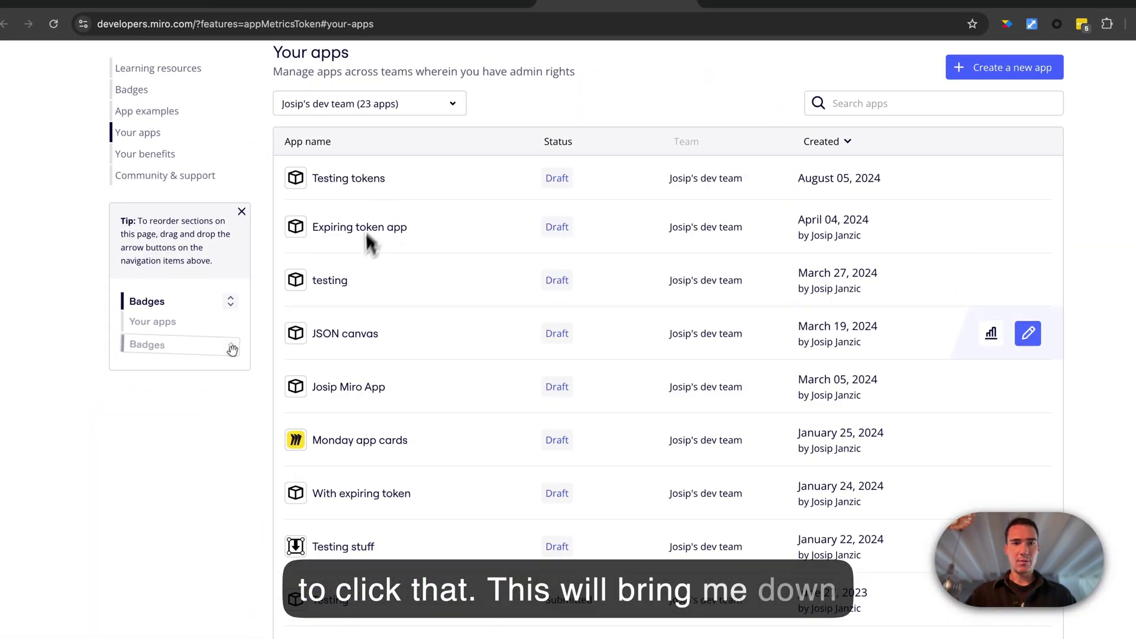
# Regenerate the app management token, re-add Miro App Management, and put the new token into Bearer.
pyautogui.scroll(-10, 287, 332)
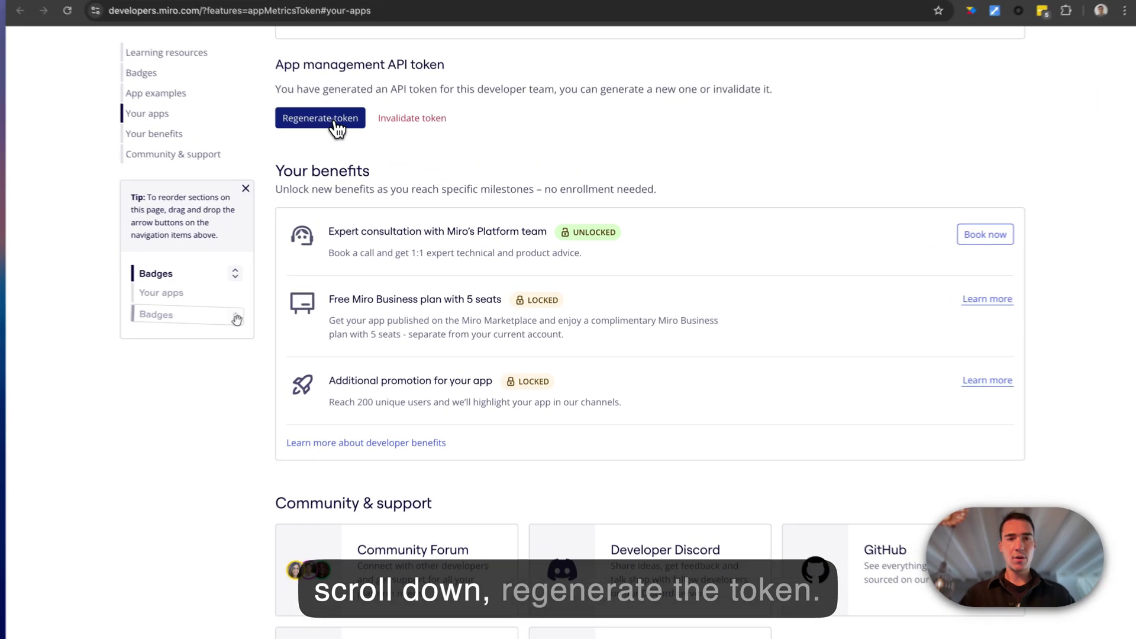
pyautogui.click(355, 139)
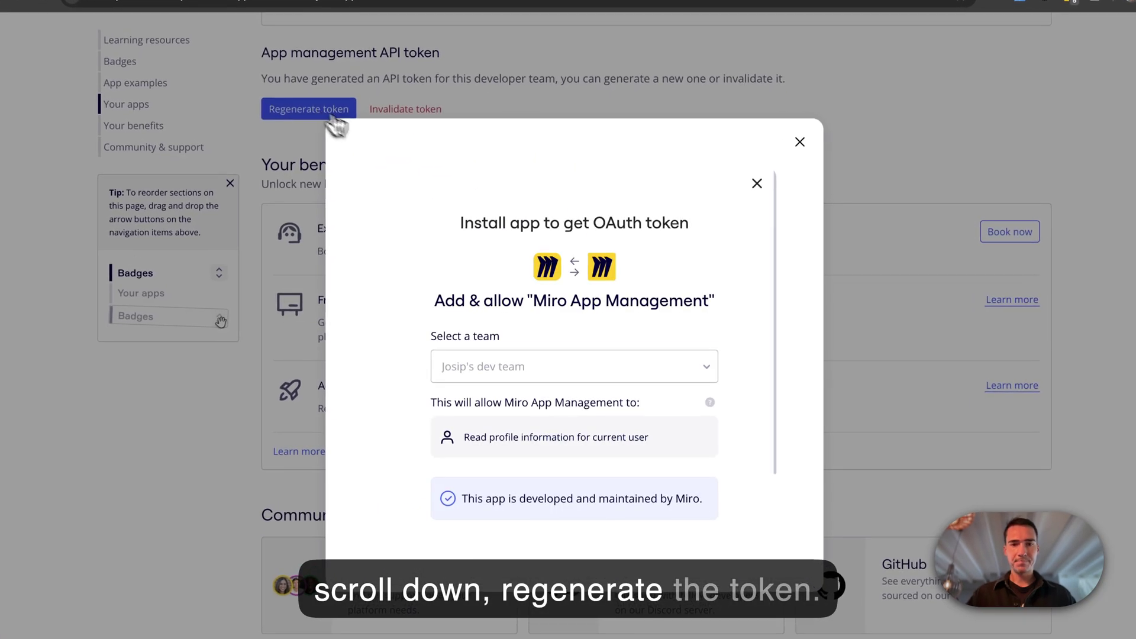
pyautogui.scroll(-2, 710, 372)
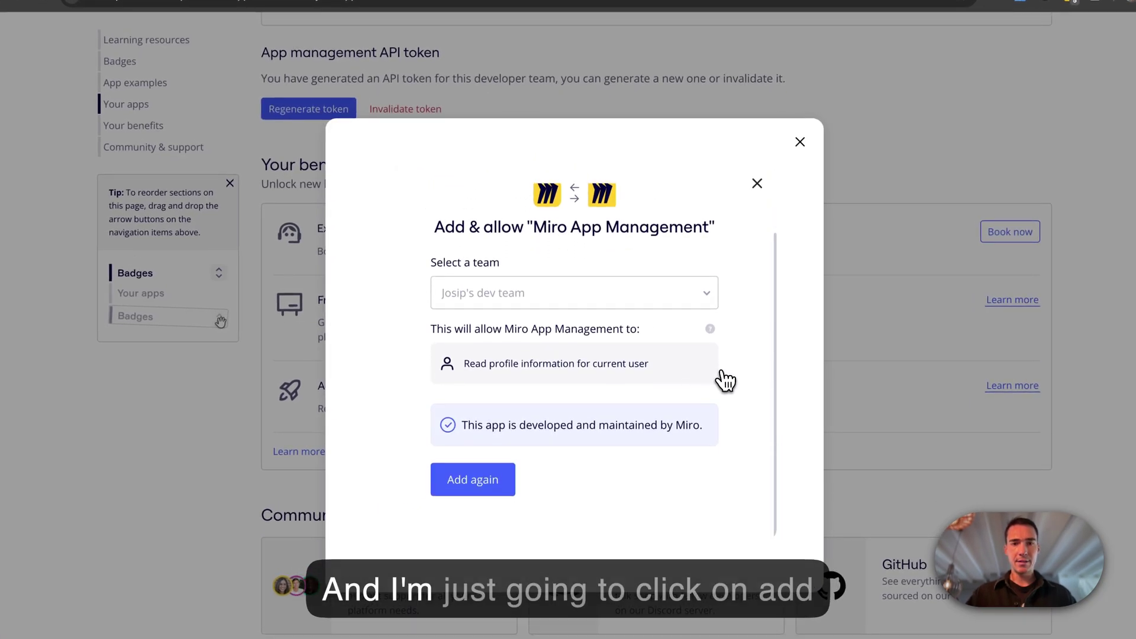
pyautogui.click(497, 487)
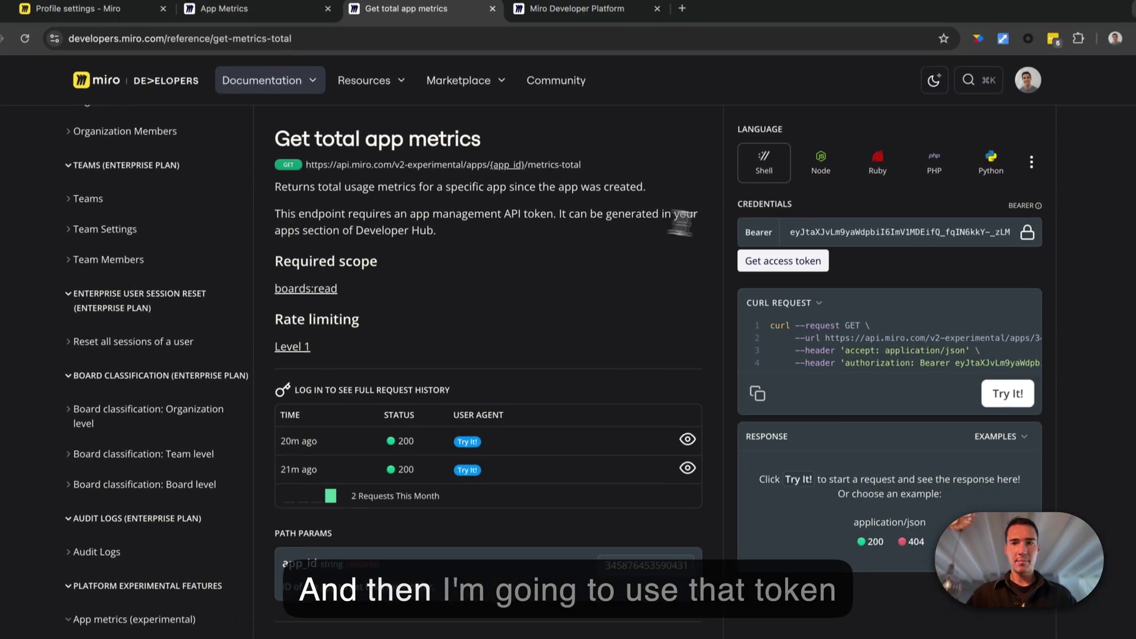
pyautogui.click(884, 245)
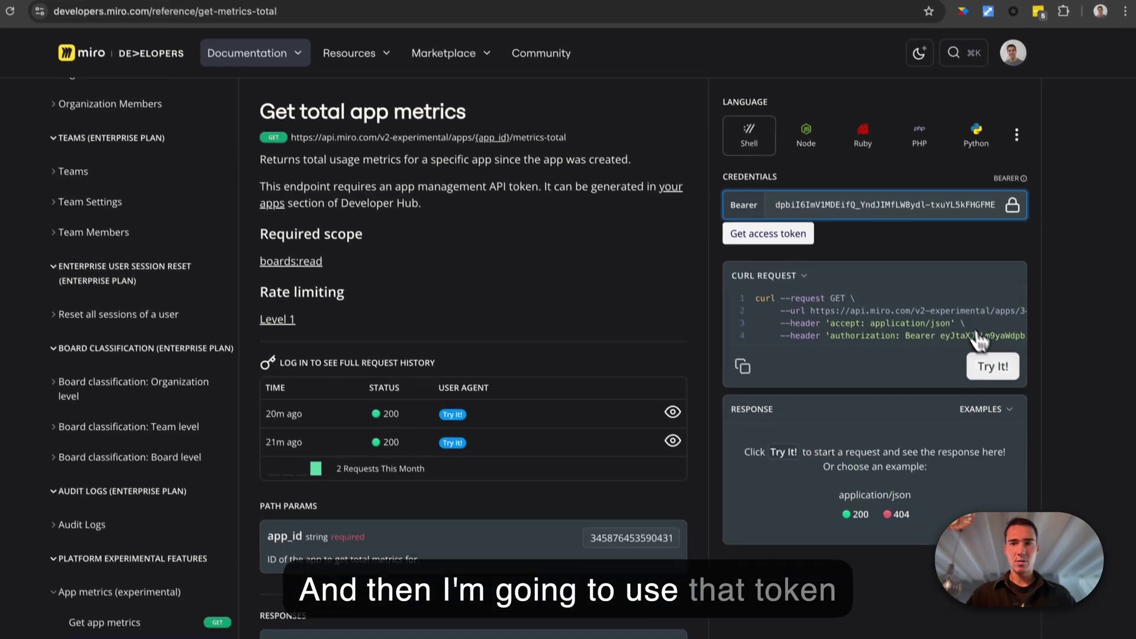
# Send the request and check the 200 response: uniqueUsers 357, installations 592; then view the dashboard.
pyautogui.click(1000, 408)
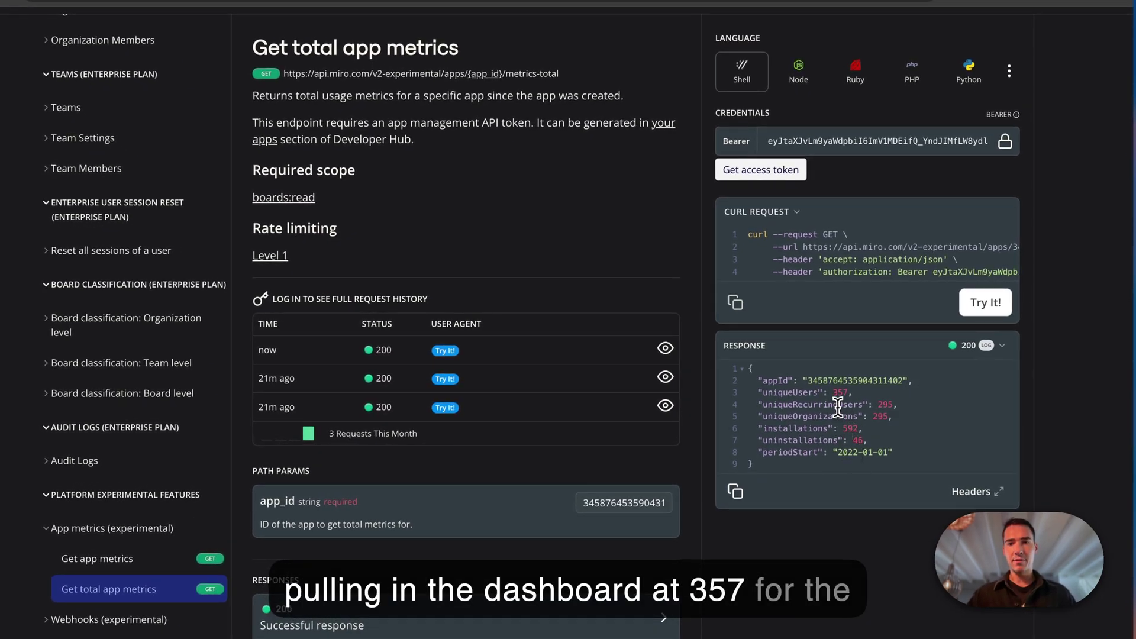
pyautogui.click(837, 392)
pyautogui.click(845, 429)
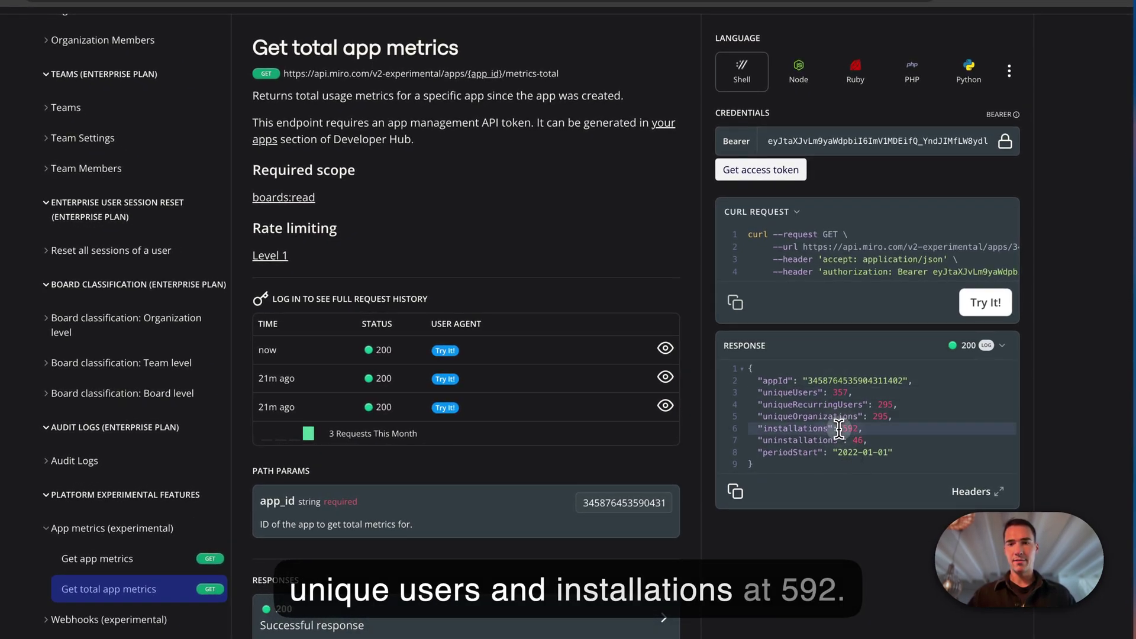
pyautogui.hotkey('ctrl', 'Tab')
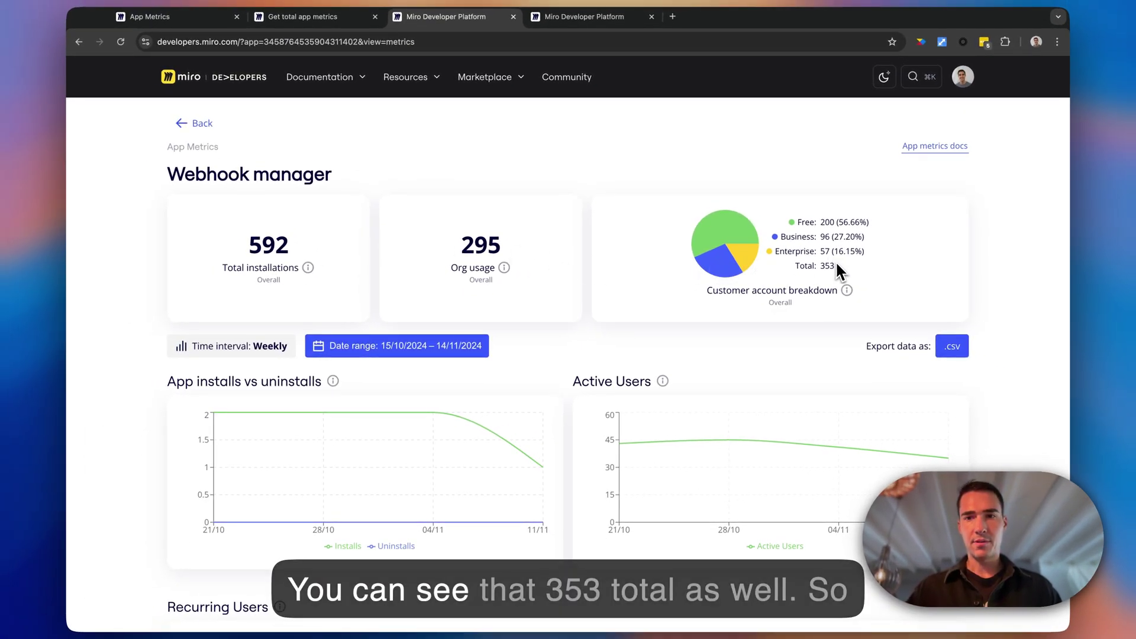
# Switch back with Ctrl+Shift+Tab to the reference tab showing the 200 response with 592 installations.
pyautogui.hotkey('ctrl', 'shift', 'Tab')
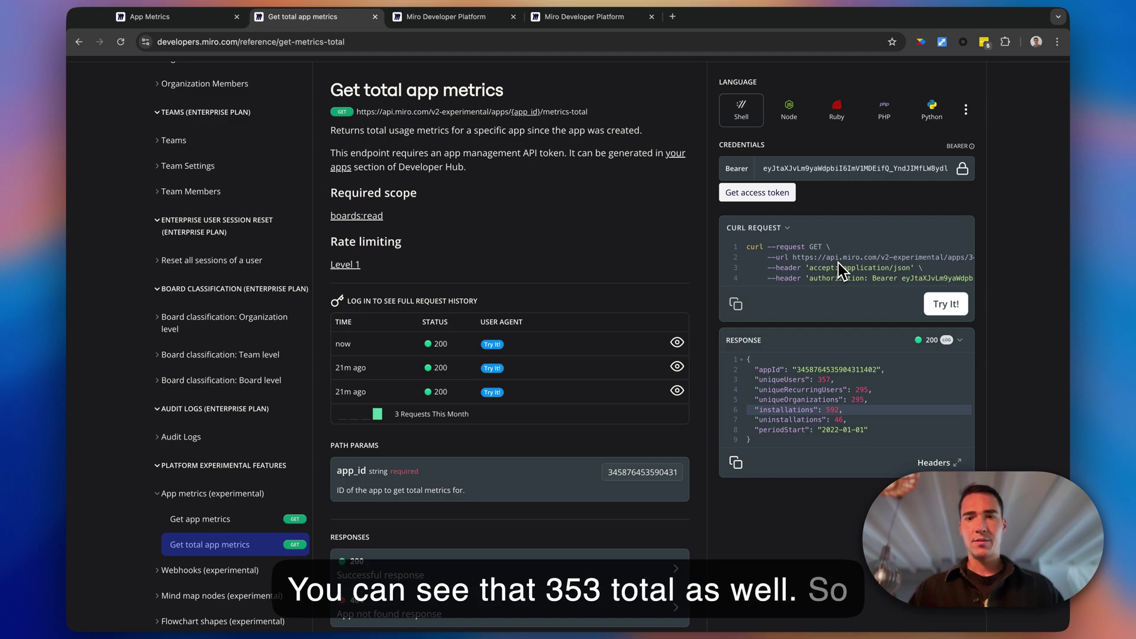